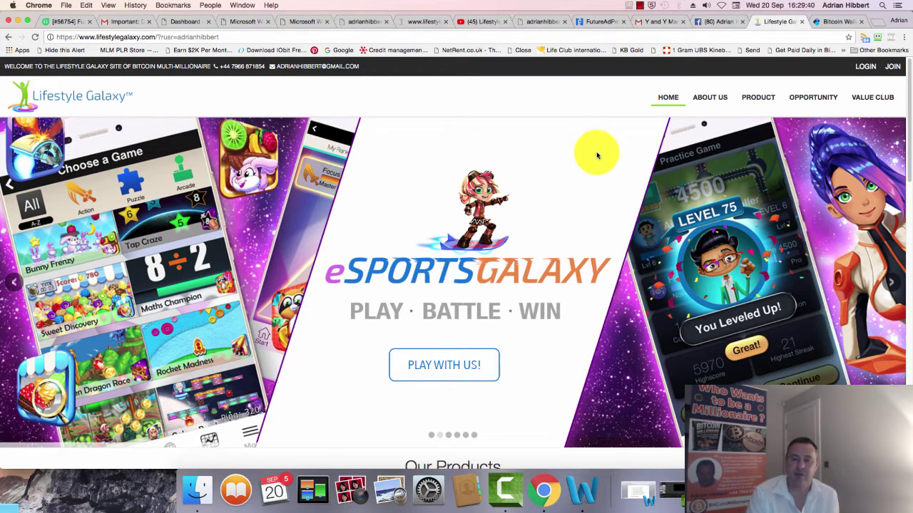
# - Log in to the Lifestyle Galaxy member office, declining RoboForm's offer to save login details
pyautogui.moveTo(743, 101)
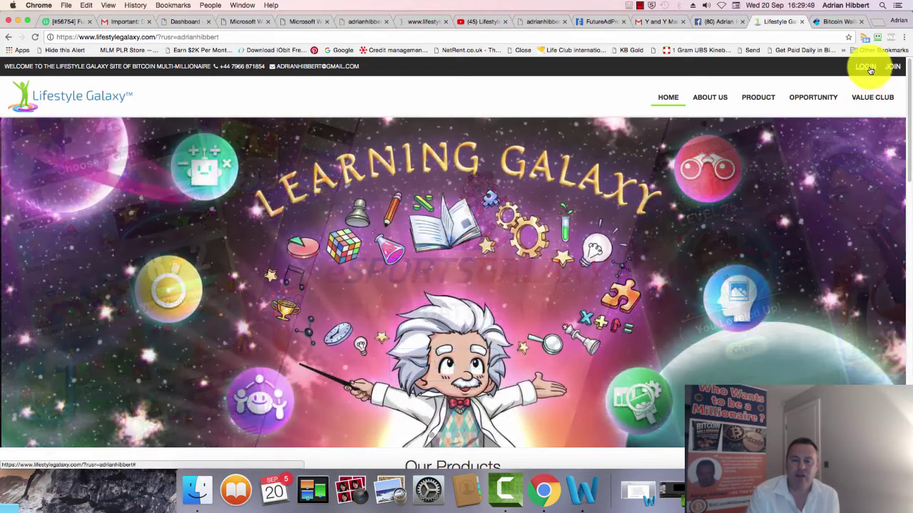
pyautogui.click(867, 67)
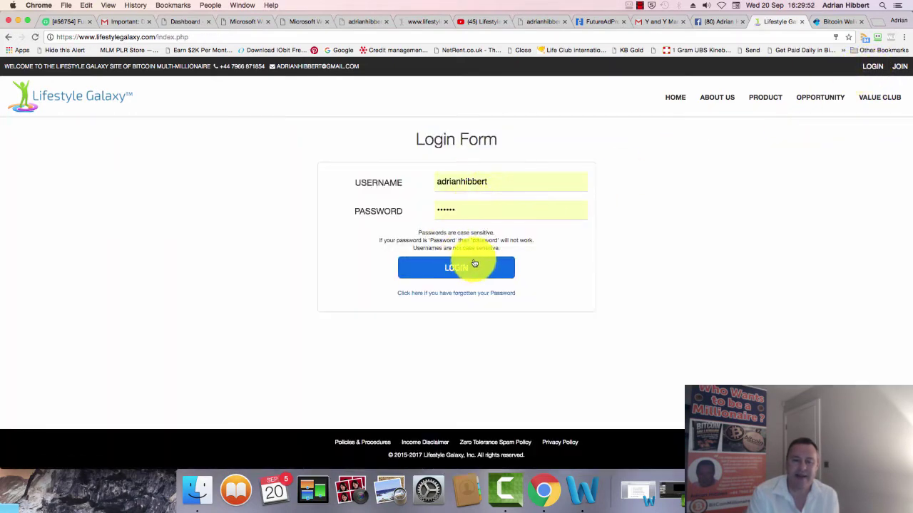
pyautogui.click(468, 268)
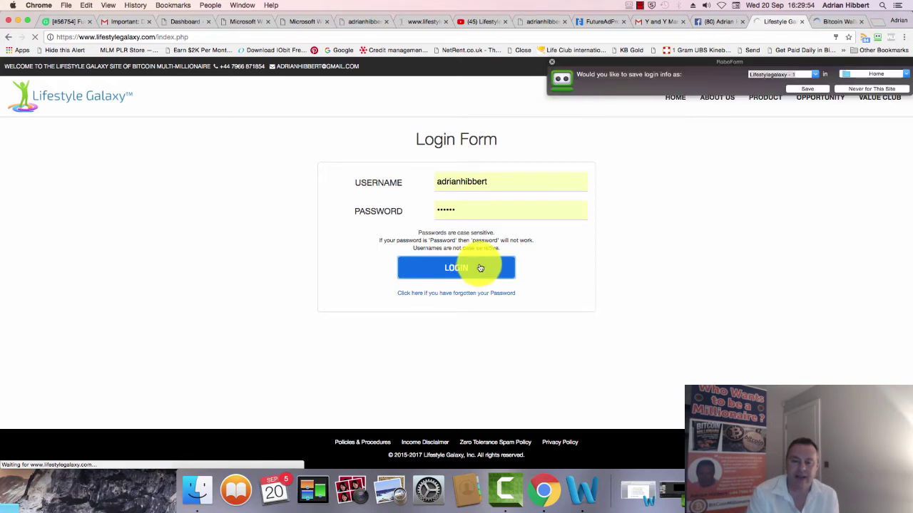
pyautogui.click(552, 64)
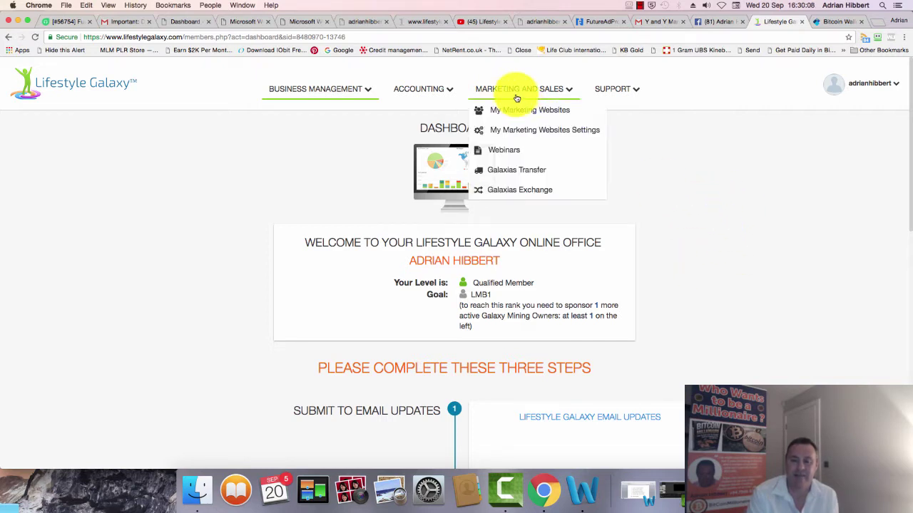
pyautogui.moveTo(437, 95)
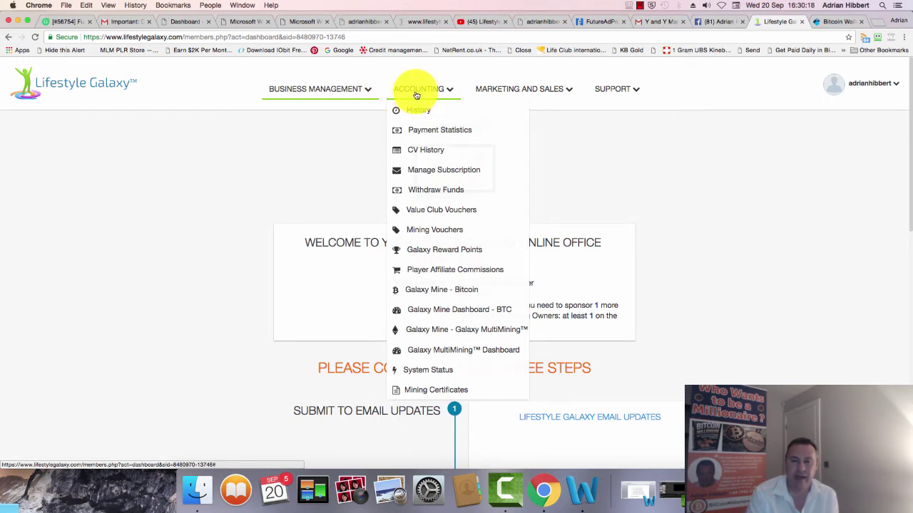
# - Go to Mining Vouchers and open the Buy New Voucher tab
pyautogui.click(445, 233)
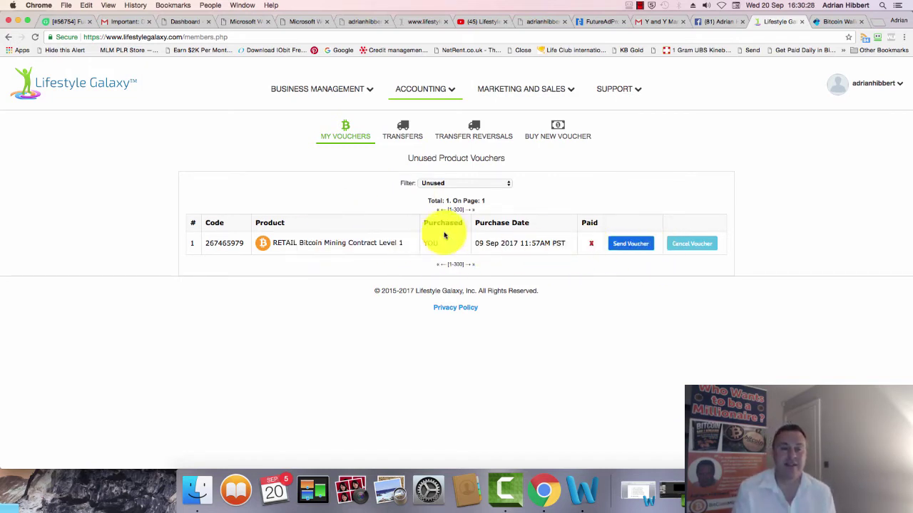
pyautogui.click(560, 136)
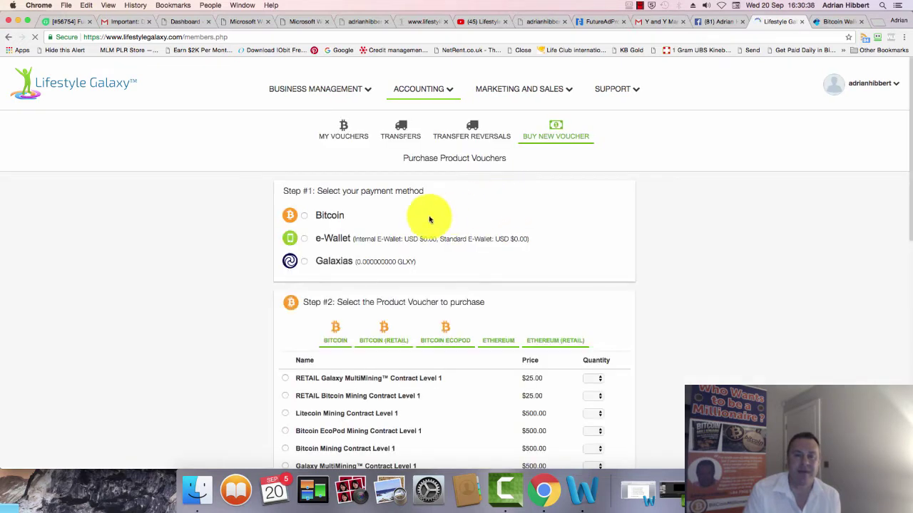
# - Choose Bitcoin under Step #1 and highlight the $500–$10,000 Bitcoin contract prices
pyautogui.click(304, 216)
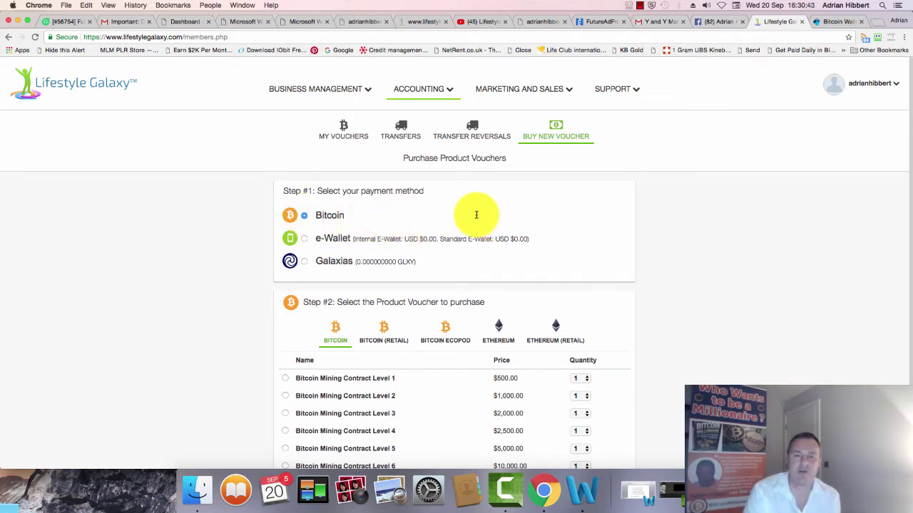
pyautogui.scroll(-1, 326, 196)
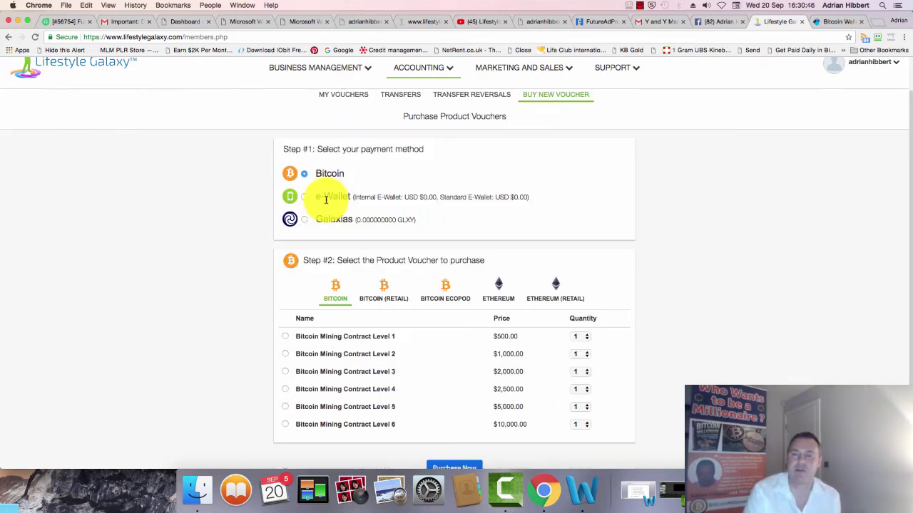
pyautogui.scroll(-1, 329, 179)
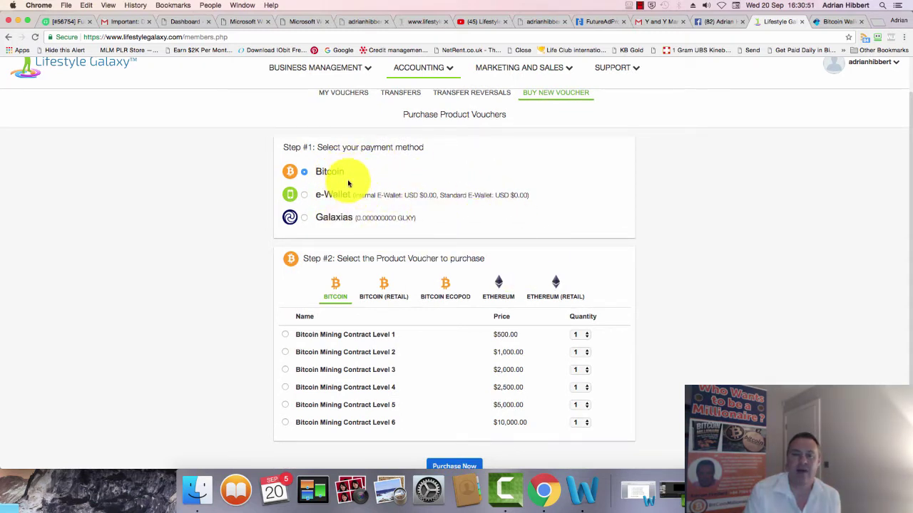
pyautogui.scroll(-1, 500, 225)
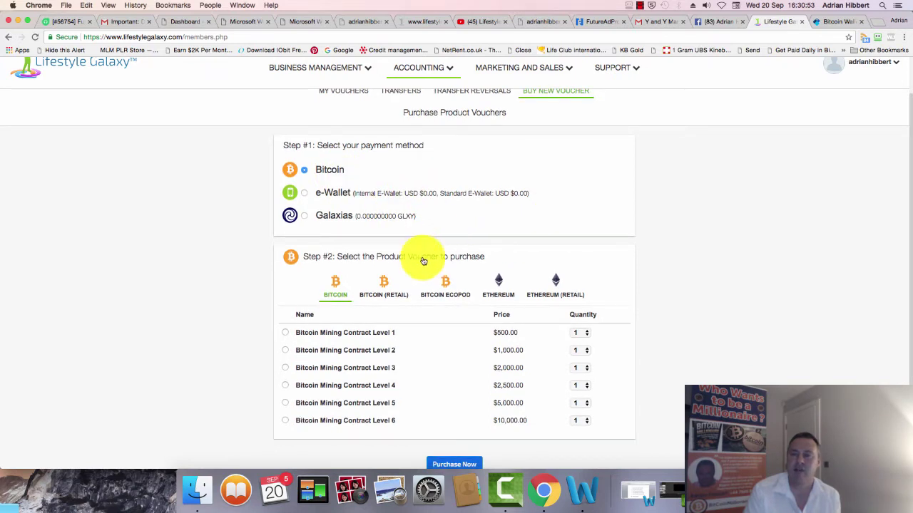
pyautogui.scroll(-1, 438, 265)
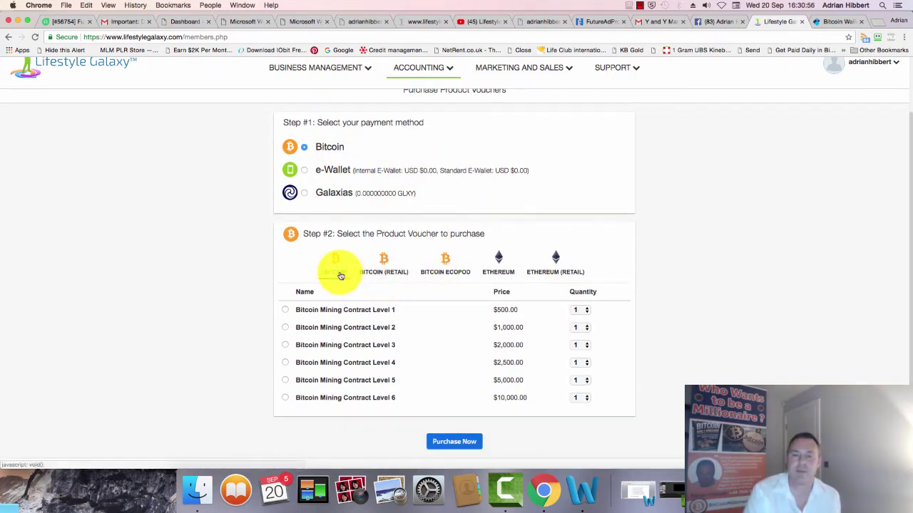
pyautogui.scroll(-2, 342, 275)
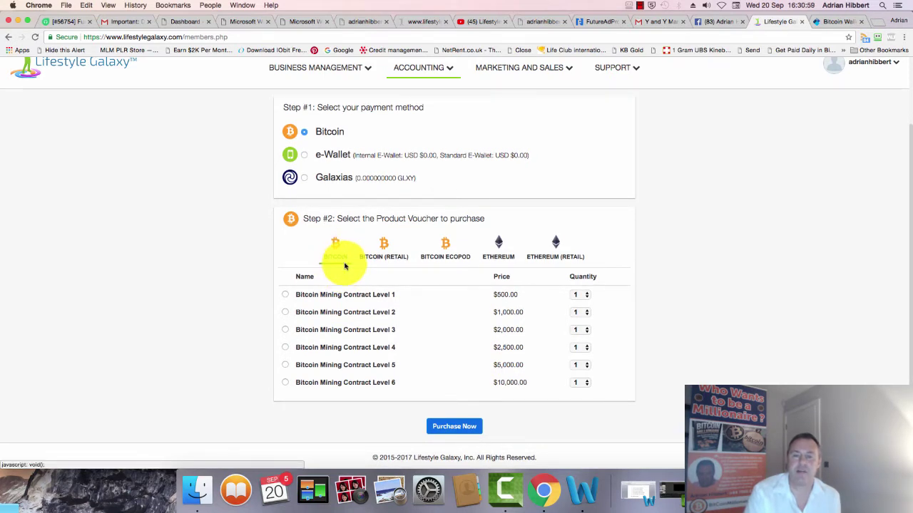
pyautogui.scroll(-1, 371, 262)
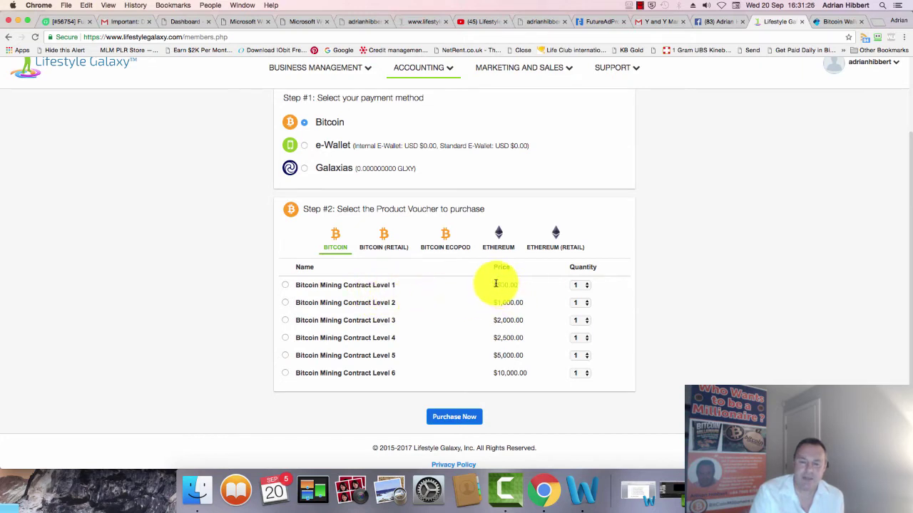
pyautogui.moveTo(494, 284); pyautogui.dragTo(530, 373)
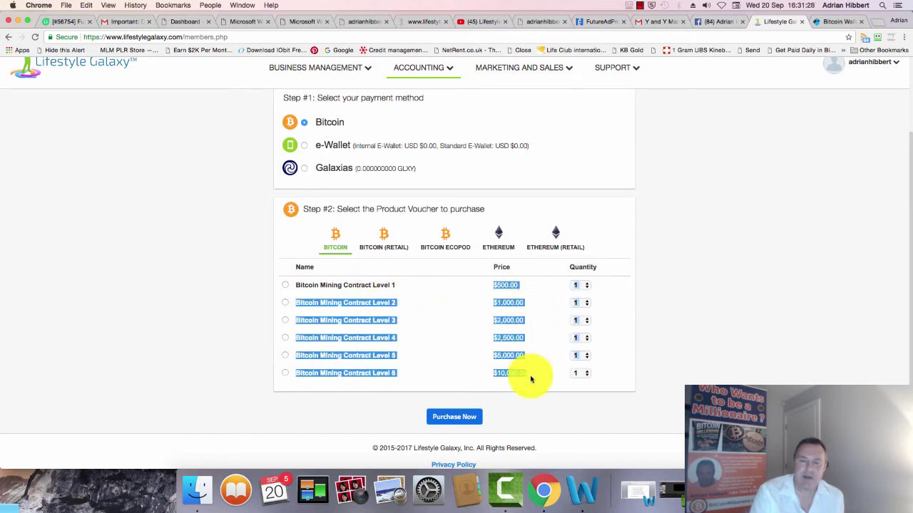
# - Purchase the $100.00 RETAIL Bitcoin Mining Contract Level 3 from the Bitcoin (Retail) tab
pyautogui.click(513, 309)
pyautogui.click(386, 249)
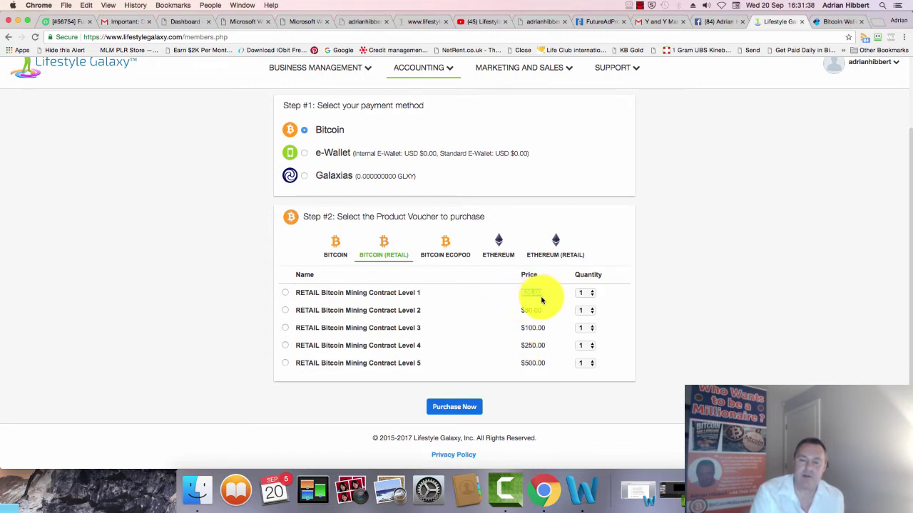
pyautogui.click(494, 341)
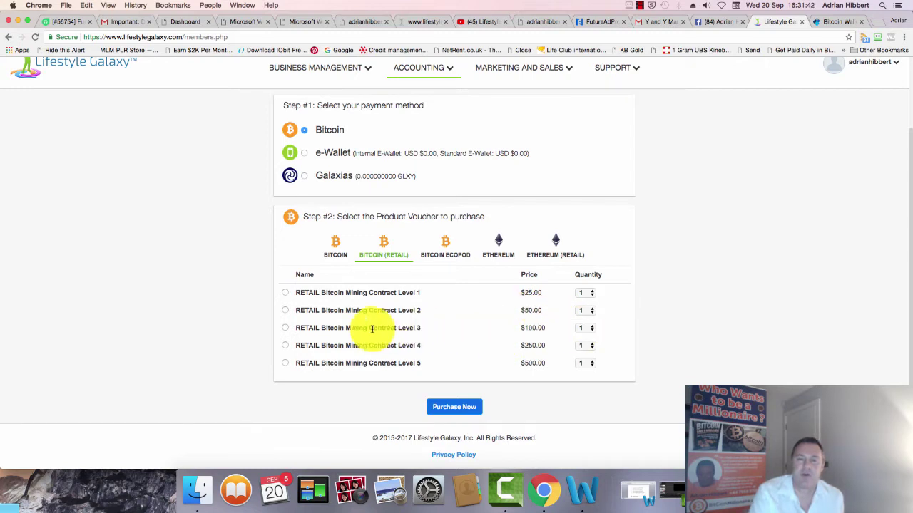
pyautogui.click(285, 328)
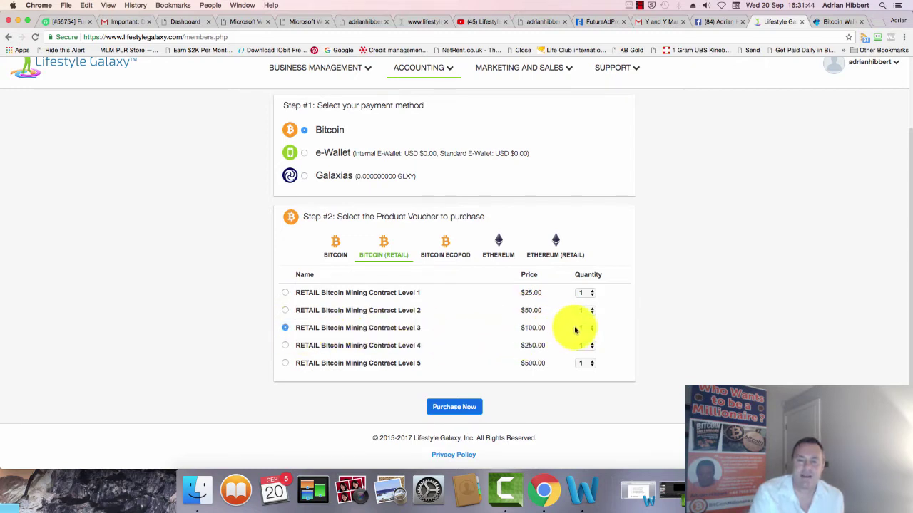
pyautogui.click(448, 409)
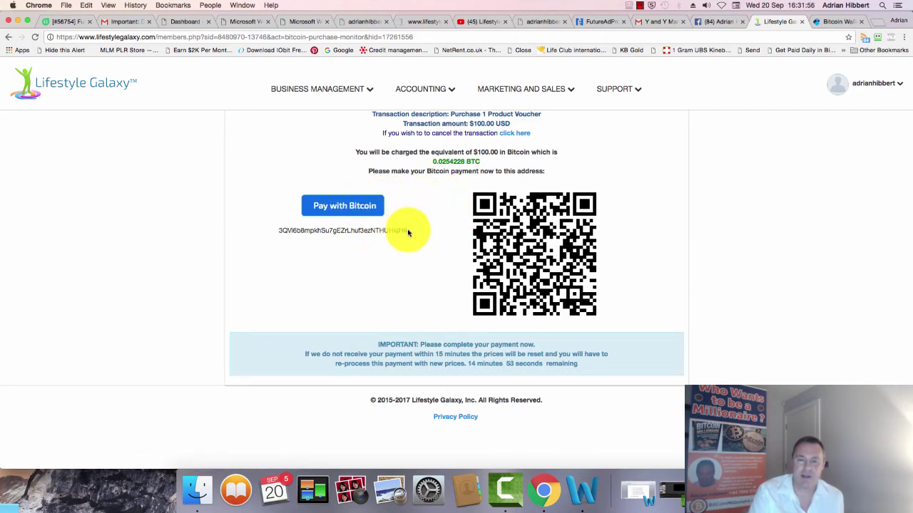
# - Copy the Bitcoin payment address, then select the 0.0254228 BTC amount
pyautogui.moveTo(408, 232); pyautogui.dragTo(277, 233)
pyautogui.press('super+c')
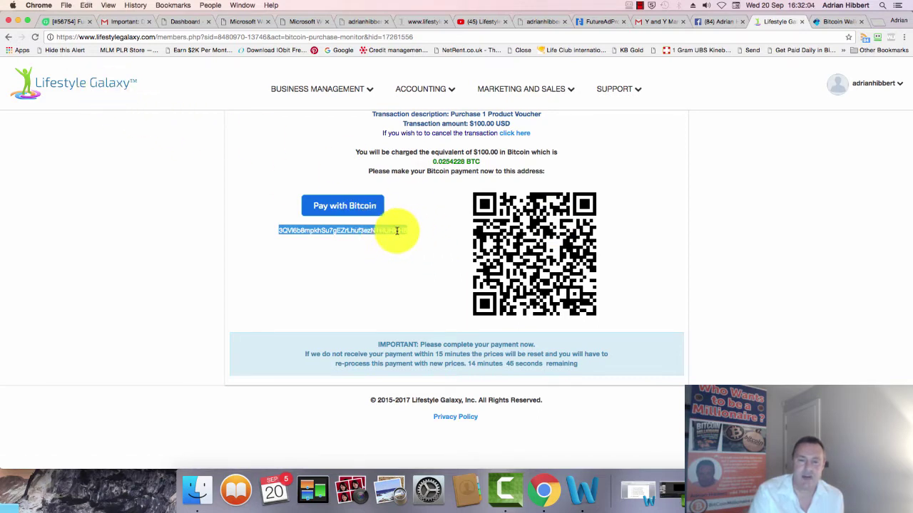
pyautogui.click(434, 162)
pyautogui.moveTo(449, 163); pyautogui.dragTo(485, 151)
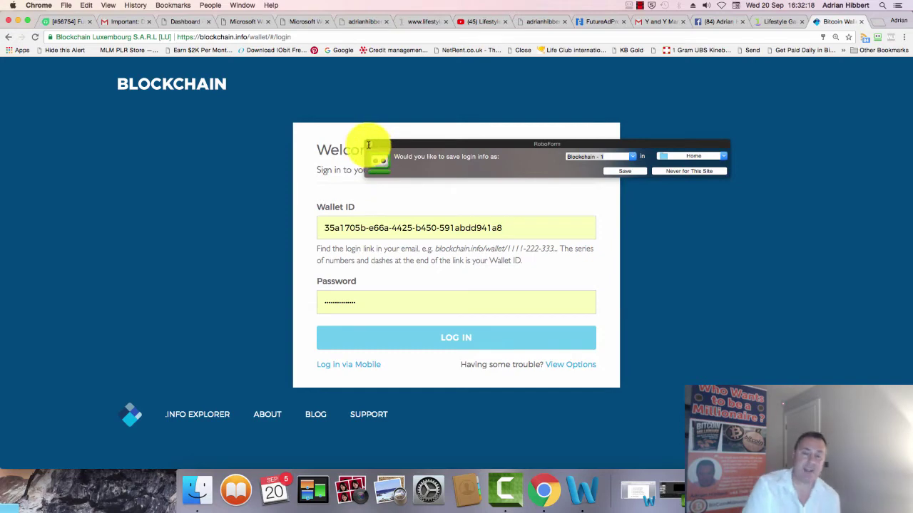
# - Log in to the Blockchain wallet, paste the payment address into Send, and reselect the BTC amount
pyautogui.click(368, 146)
pyautogui.click(431, 335)
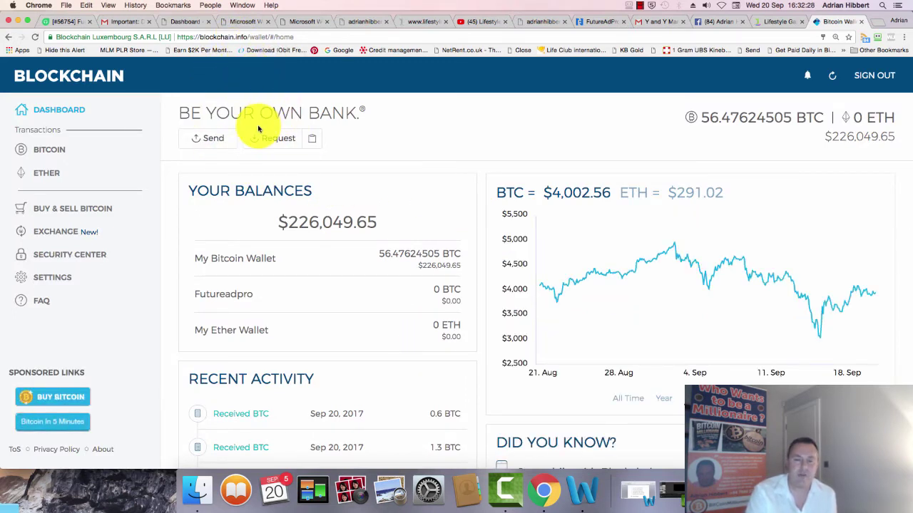
pyautogui.click(217, 142)
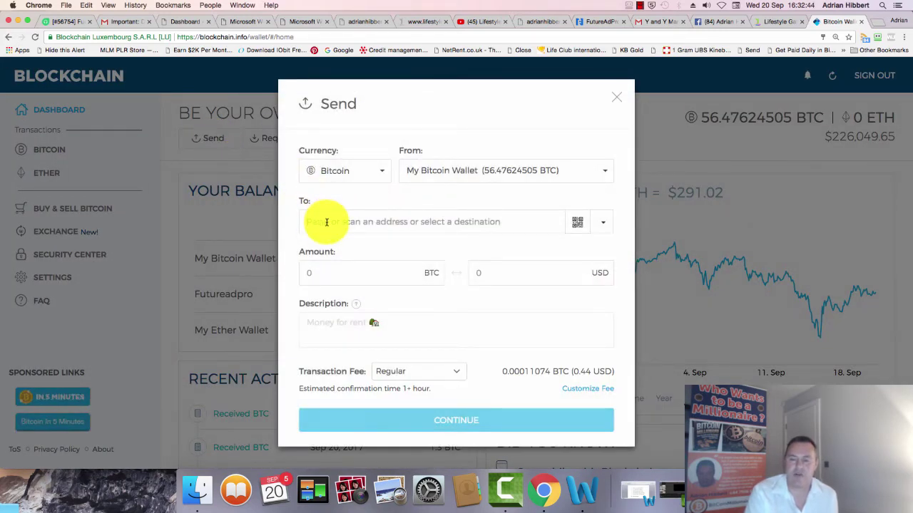
pyautogui.click(341, 226)
pyautogui.press('super+v')
pyautogui.click(800, 21)
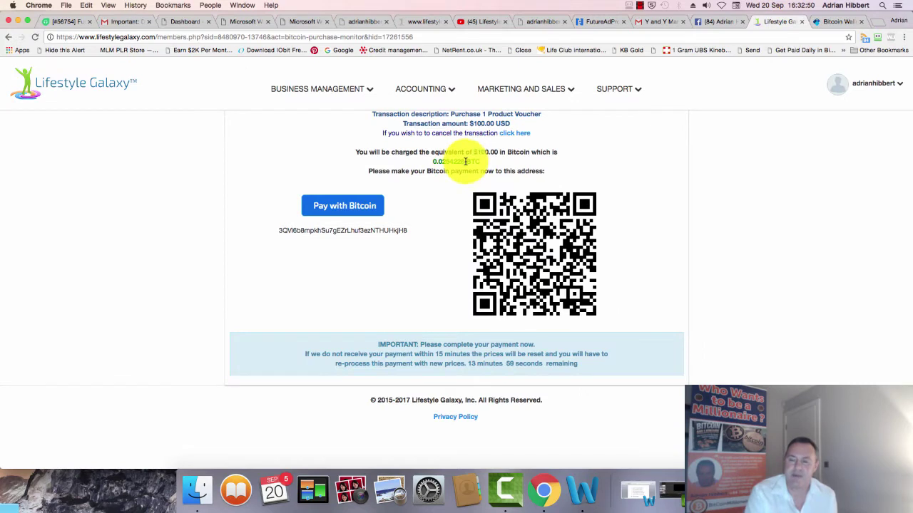
pyautogui.moveTo(465, 161); pyautogui.dragTo(433, 161)
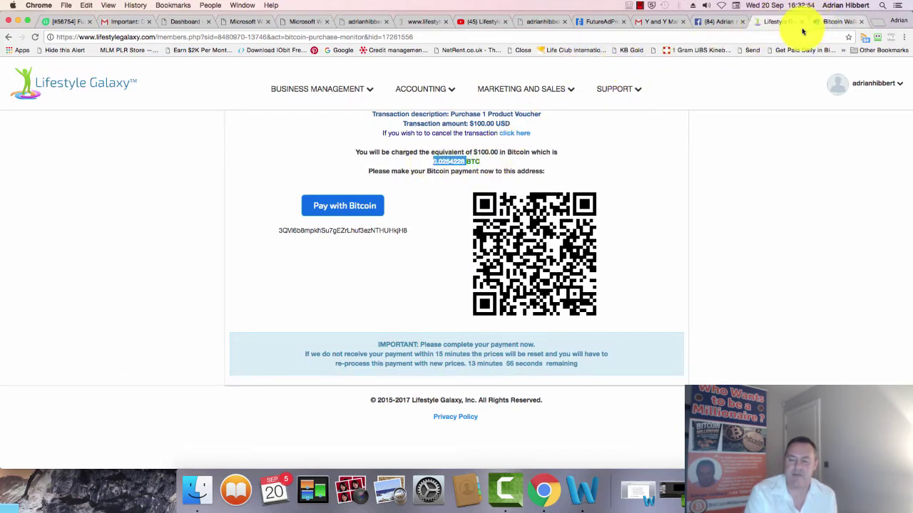
# - Enter the 0.0254228 BTC amount in the wallet's Send form
pyautogui.click(831, 21)
pyautogui.click(326, 277)
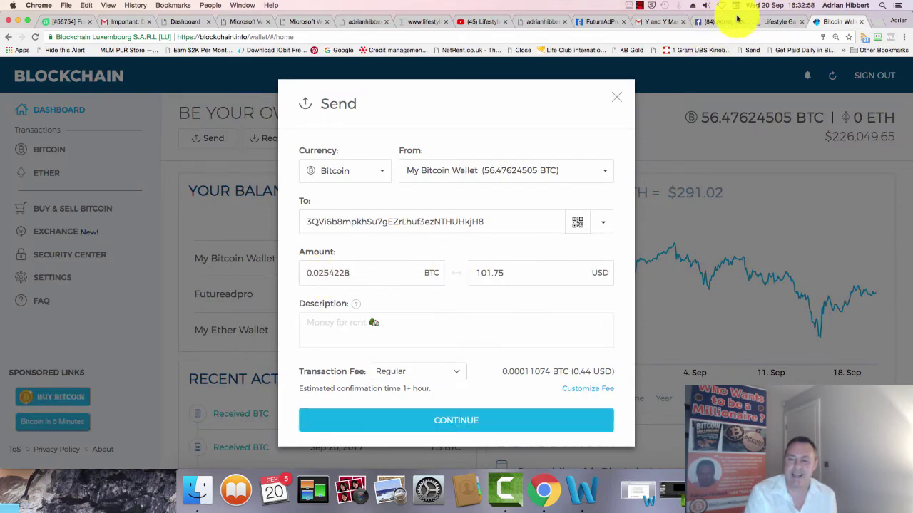
pyautogui.click(769, 20)
pyautogui.moveTo(501, 152); pyautogui.dragTo(430, 164)
pyautogui.click(831, 21)
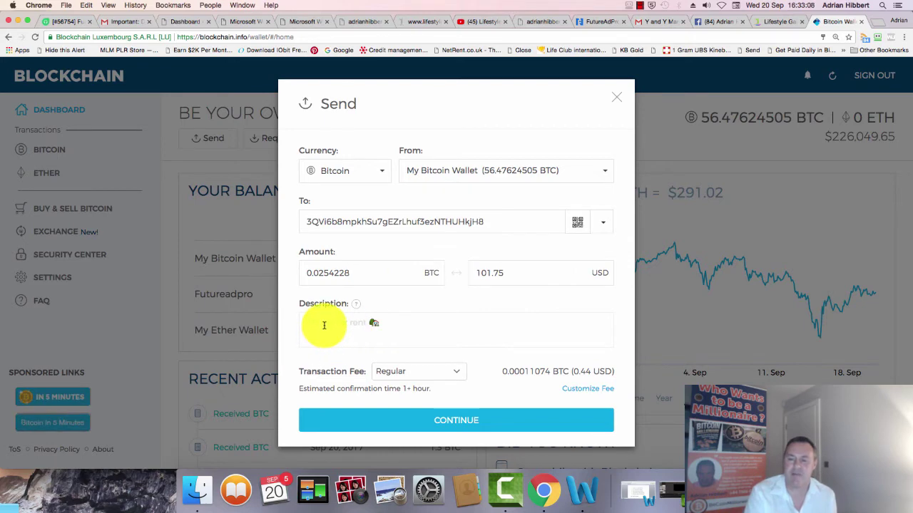
# - Write the description '$100 Mining Package Lifestyle Galaxy' followed by the member's name
pyautogui.click(324, 325)
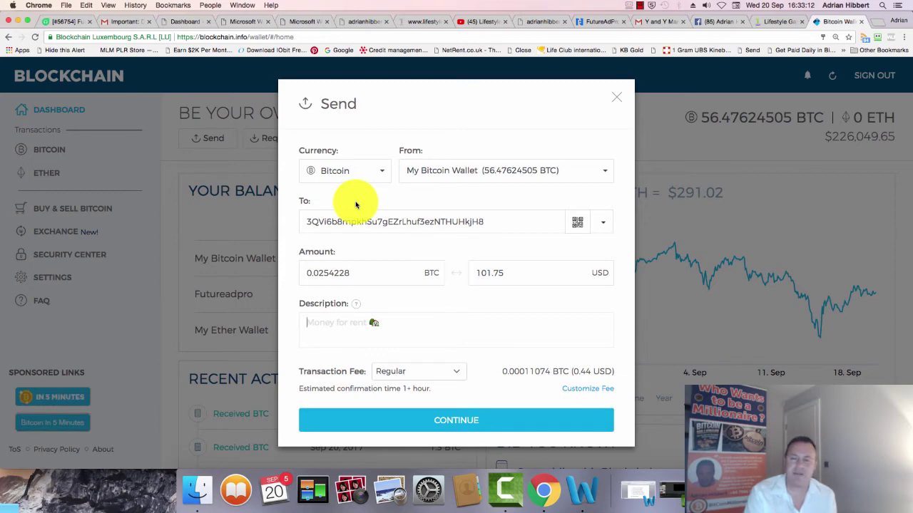
pyautogui.write('$100')
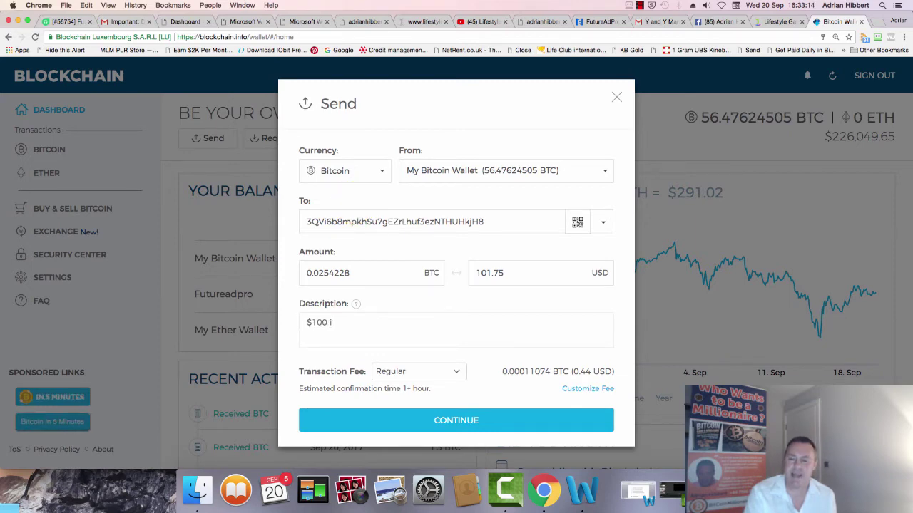
pyautogui.write(' Mining')
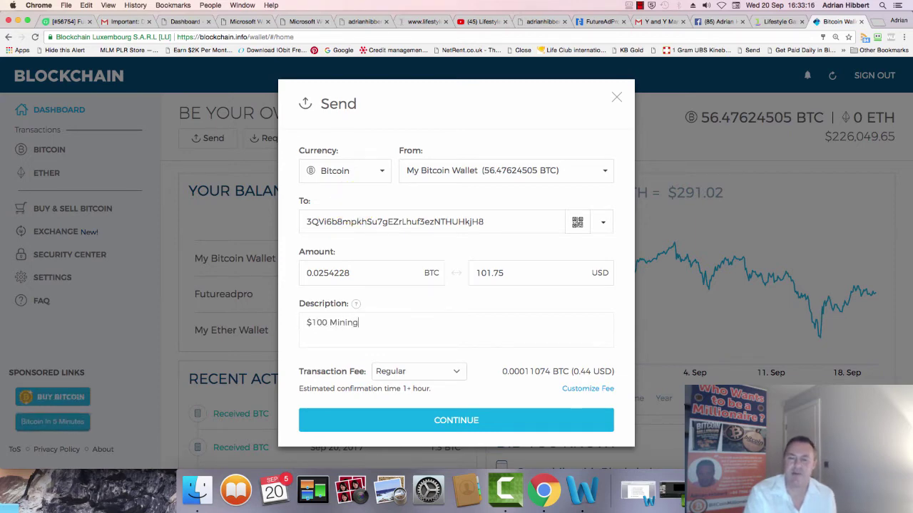
pyautogui.write(' Pakc')
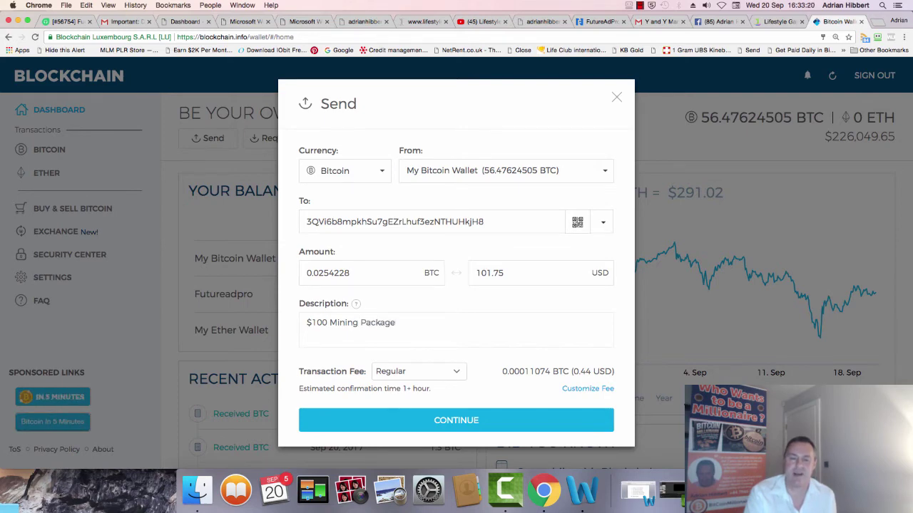
pyautogui.write('age Lifesrt')
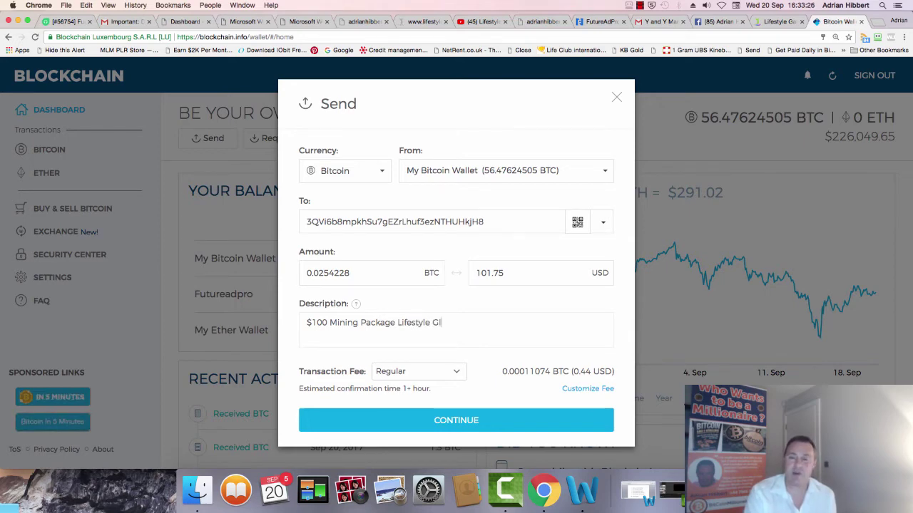
pyautogui.press('BackSpace')
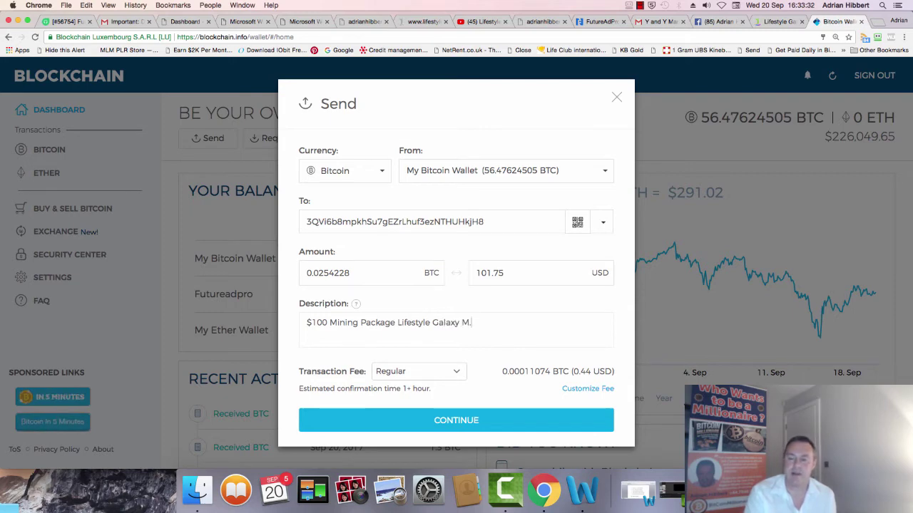
pyautogui.write('Burt')
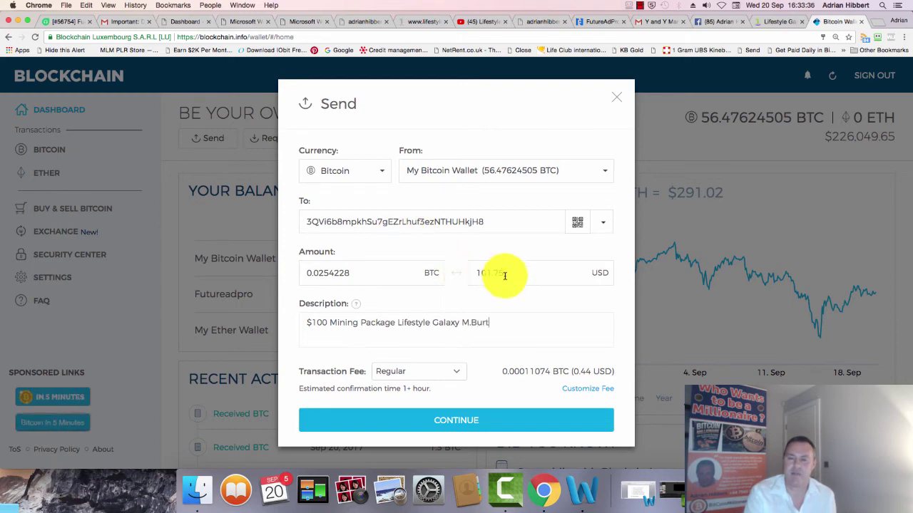
# - Continue to the payment summary and send the 0.0254228 BTC to the voucher address
pyautogui.click(472, 433)
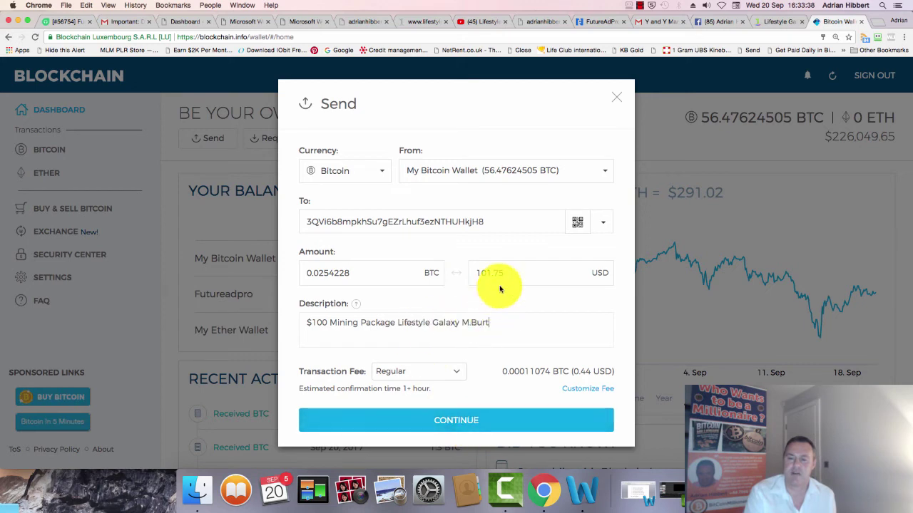
pyautogui.click(462, 428)
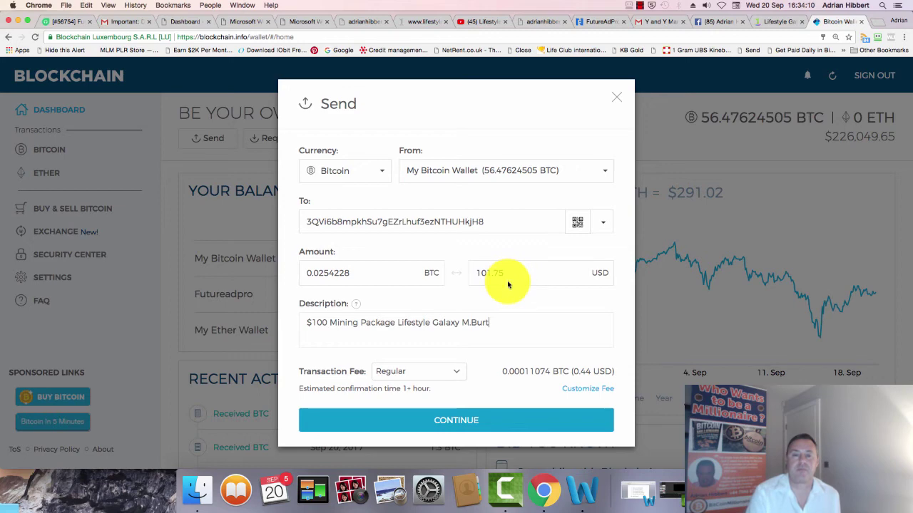
pyautogui.click(492, 420)
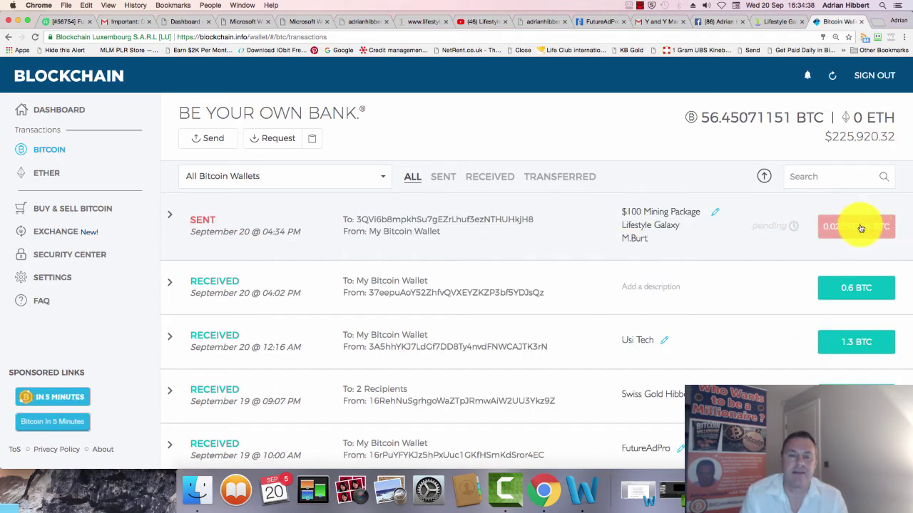
# - Confirm the 0.02553354 BTC sent transaction is pending, then return to the Lifestyle Galaxy tab
pyautogui.moveTo(770, 233)
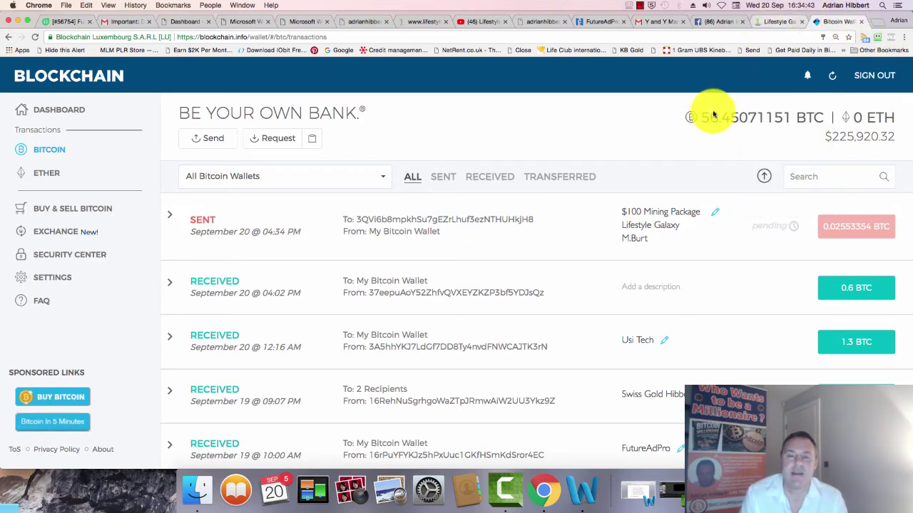
pyautogui.hotkey('ctrl', 'shift', 'Tab')
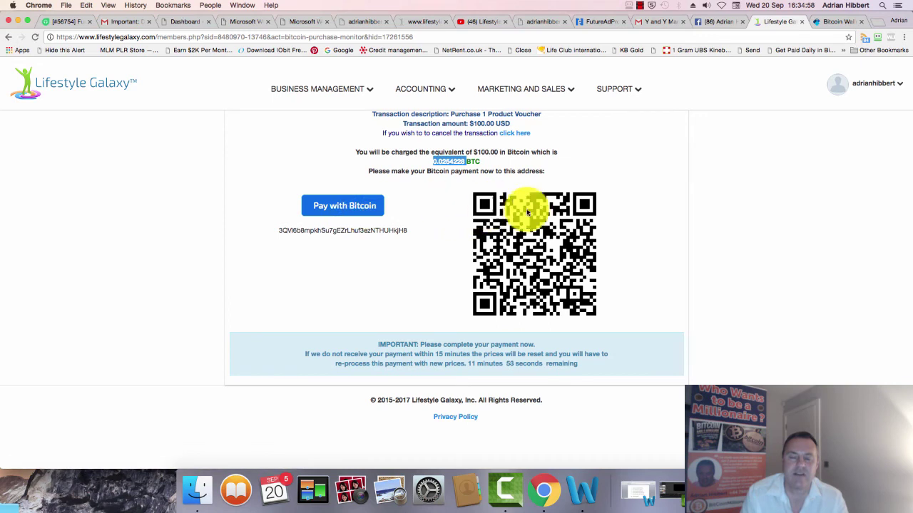
# - Open Accounting > Mining Vouchers to find the new RETAIL Level 3 voucher
pyautogui.moveTo(334, 96)
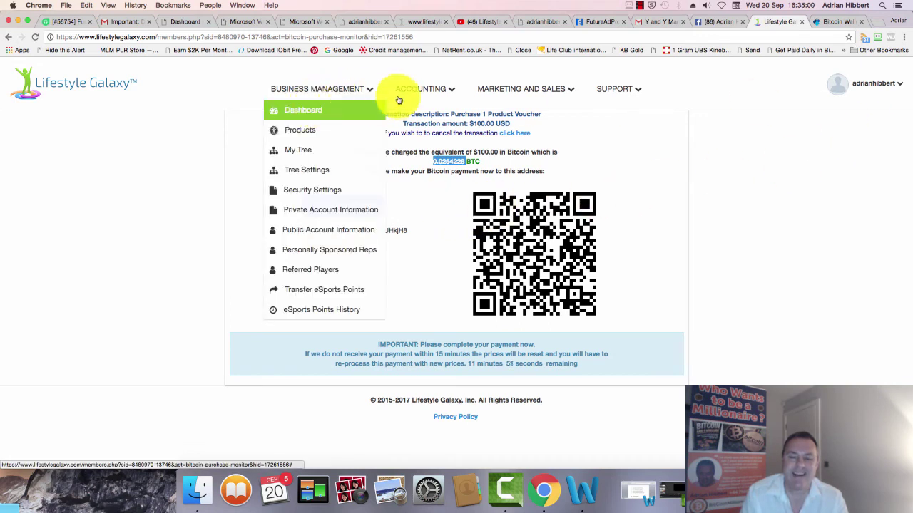
pyautogui.moveTo(417, 95)
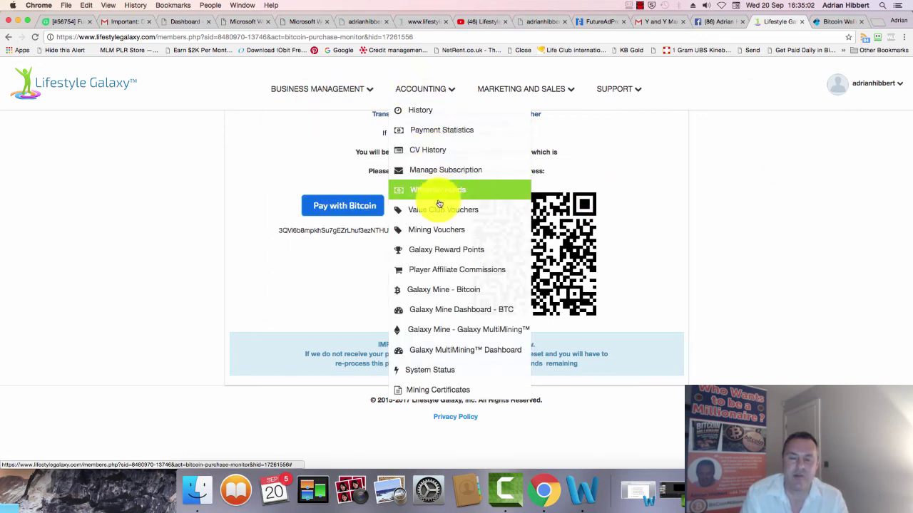
pyautogui.click(509, 230)
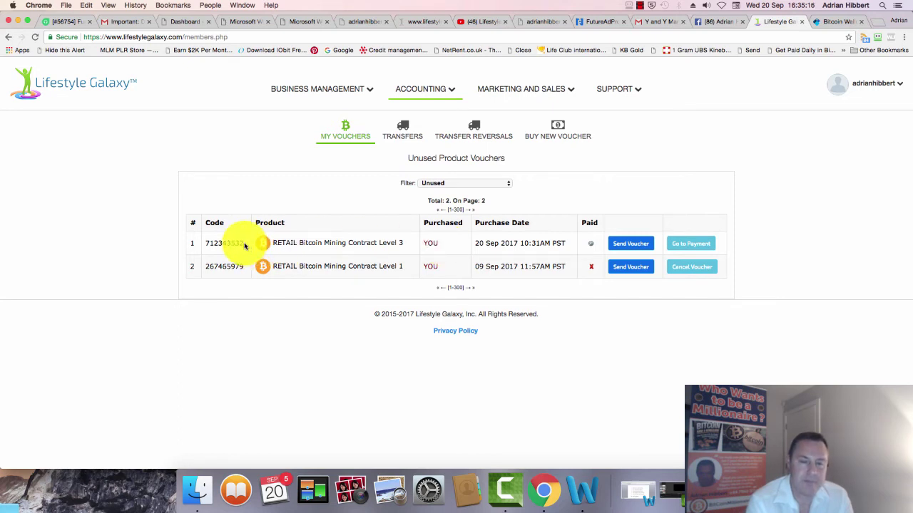
# - Choose Send Voucher on the Level 3 Bitcoin mining voucher row to show its Username field
pyautogui.click(624, 245)
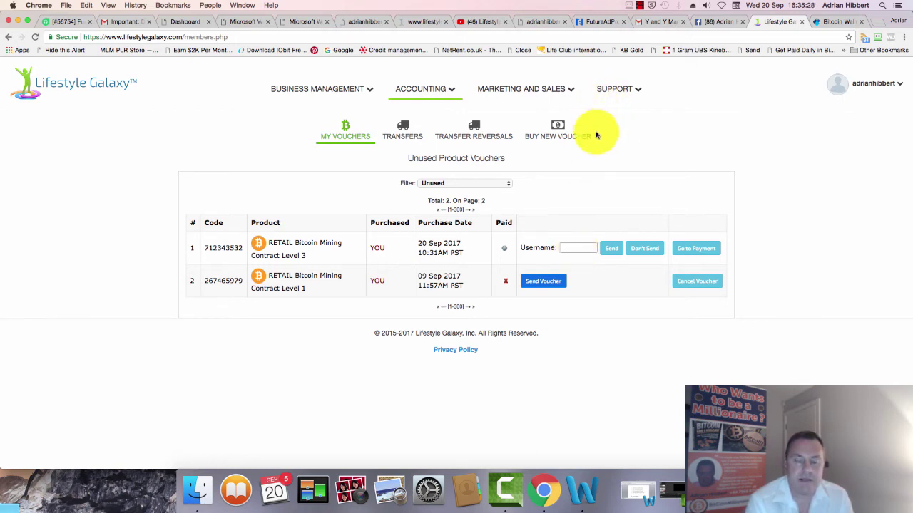
pyautogui.click(602, 91)
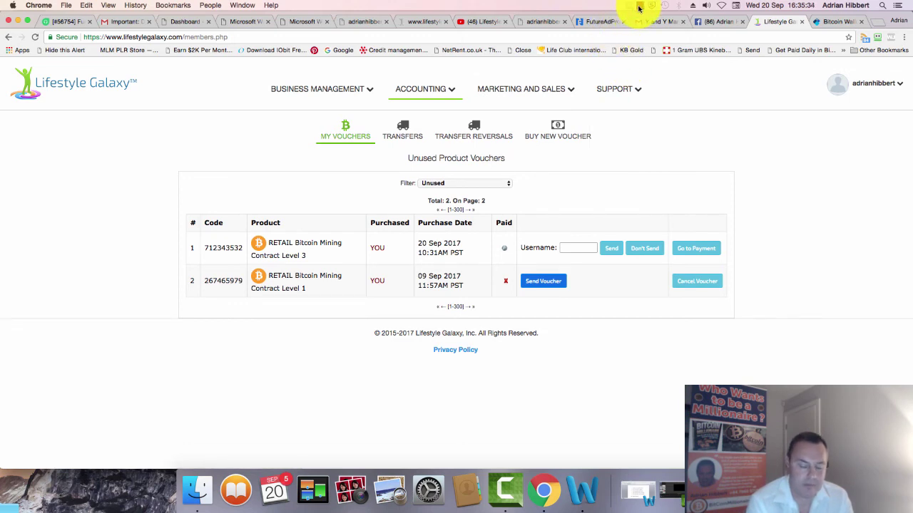
pyautogui.click(639, 8)
pyautogui.click(639, 8)
pyautogui.click(639, 8)
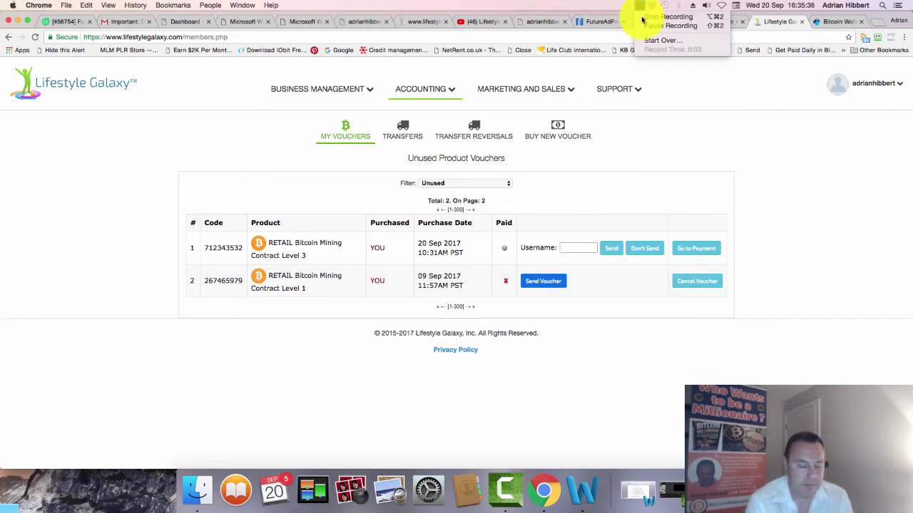
pyautogui.click(648, 25)
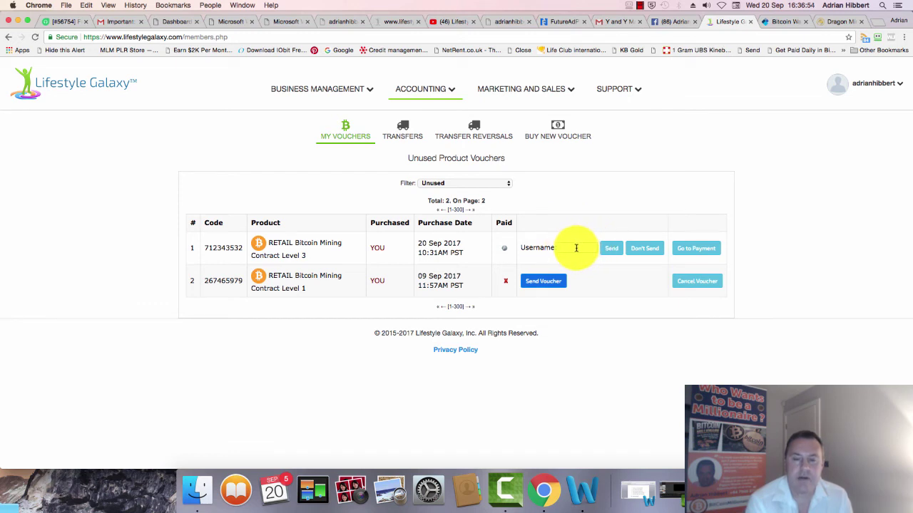
# - Paste the team member's username into the Level 3 voucher's Username field
pyautogui.click(574, 247)
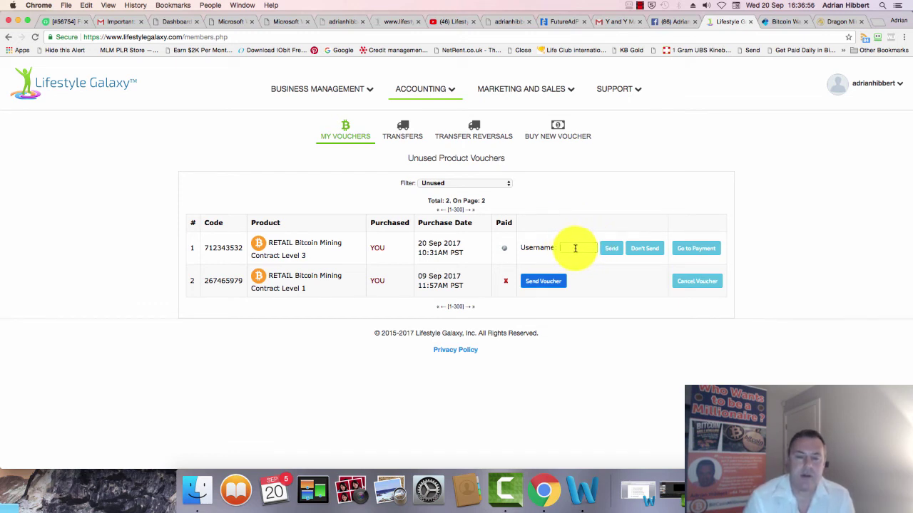
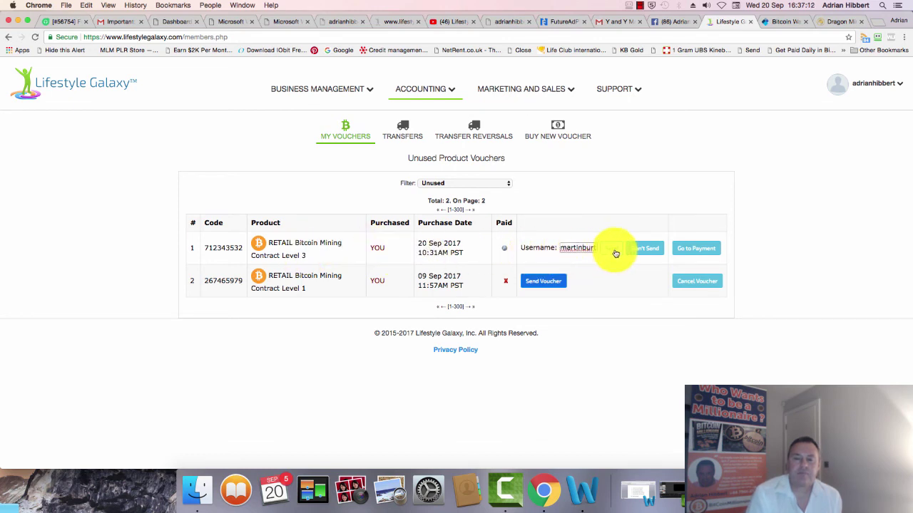
# - Send the Level 3 mining voucher to the entered username
pyautogui.click(614, 253)
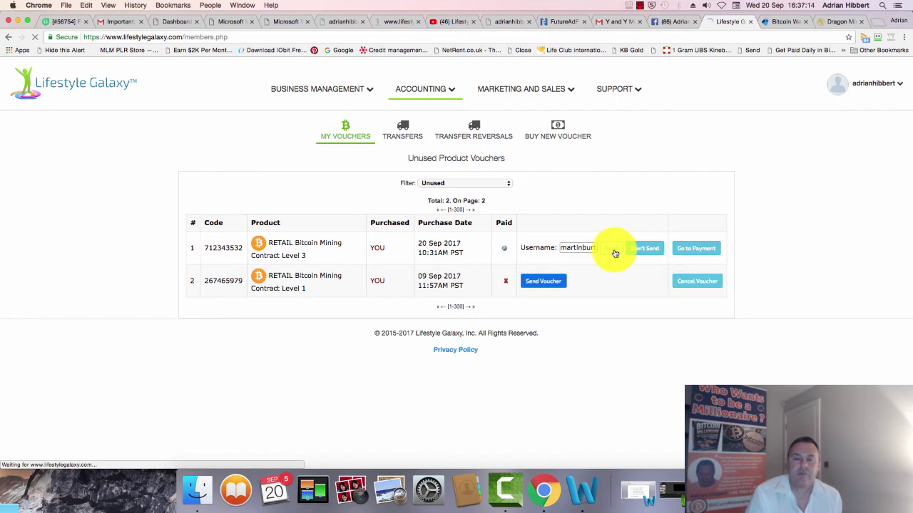